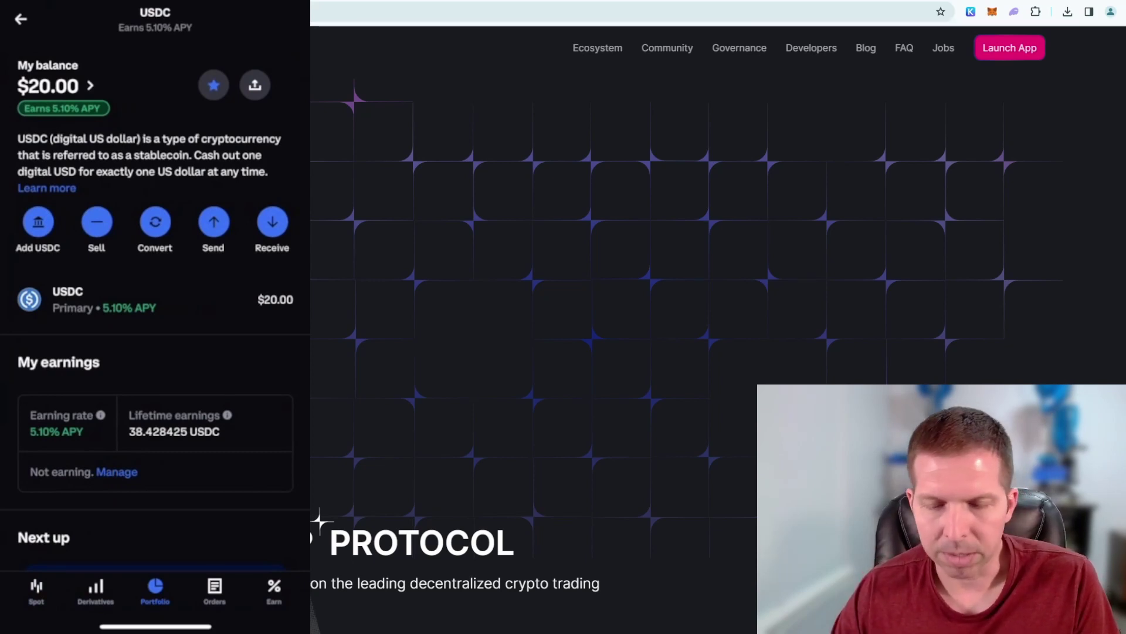
pyautogui.scroll(2, 155, 264)
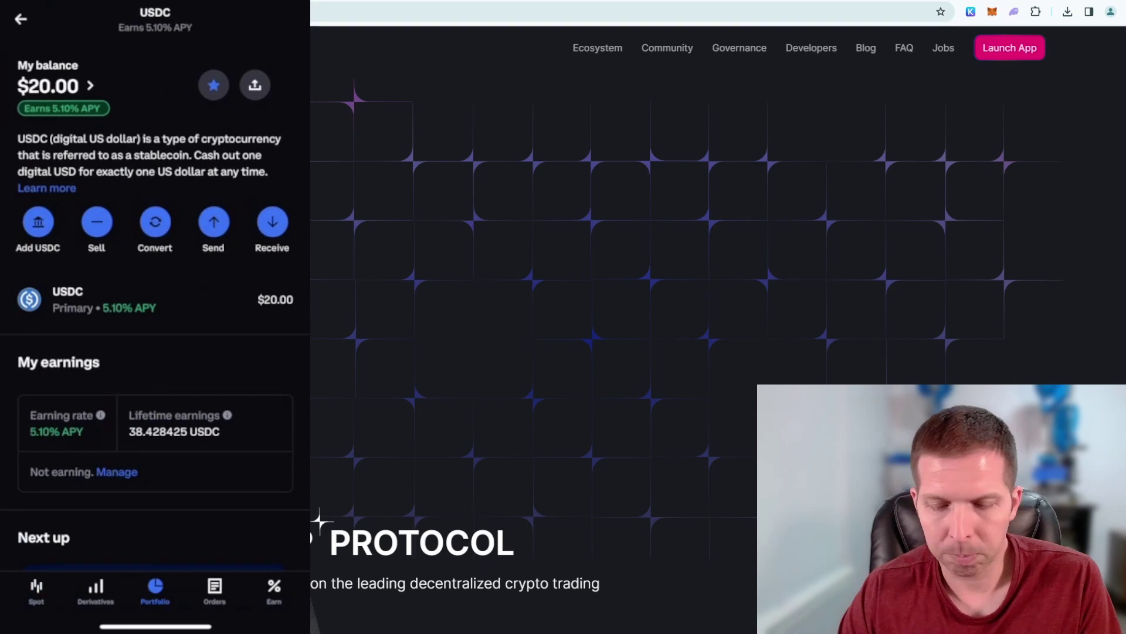
# Start sending USDC from the Coinbase Advanced USDC balance
pyautogui.click(213, 221)
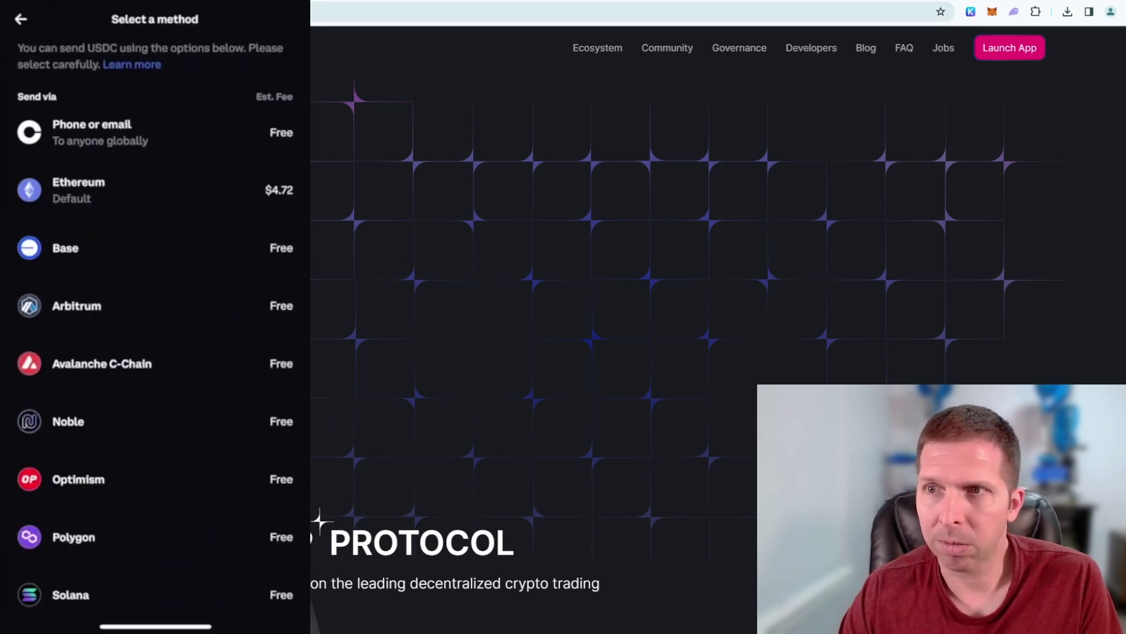
pyautogui.scroll(-2, 156, 353)
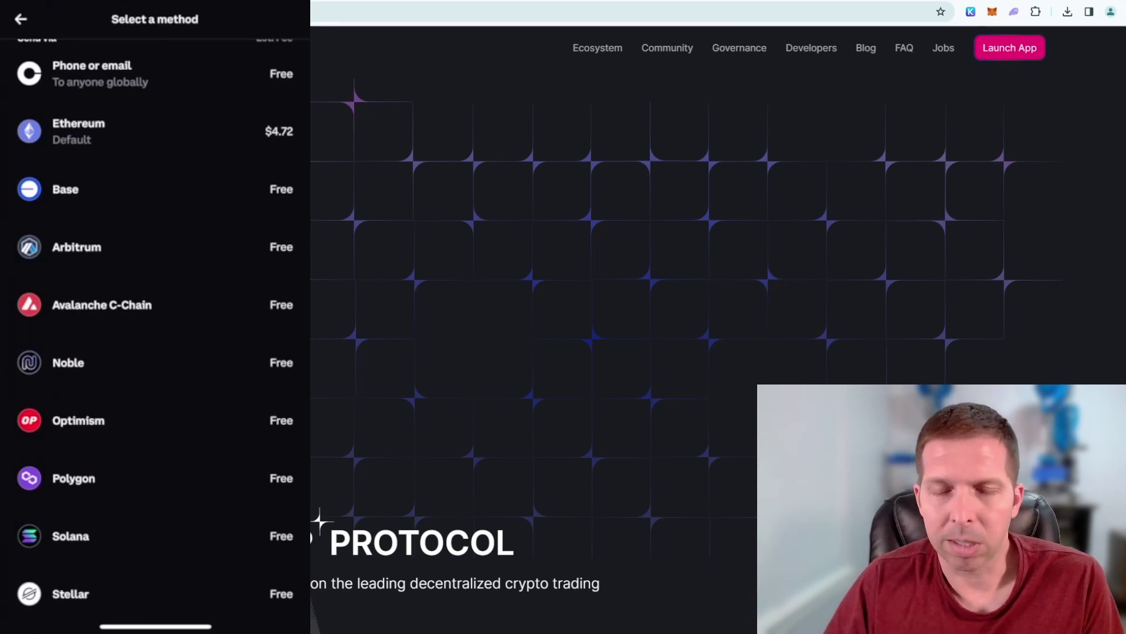
pyautogui.scroll(-1, 155, 335)
pyautogui.scroll(1, 155, 335)
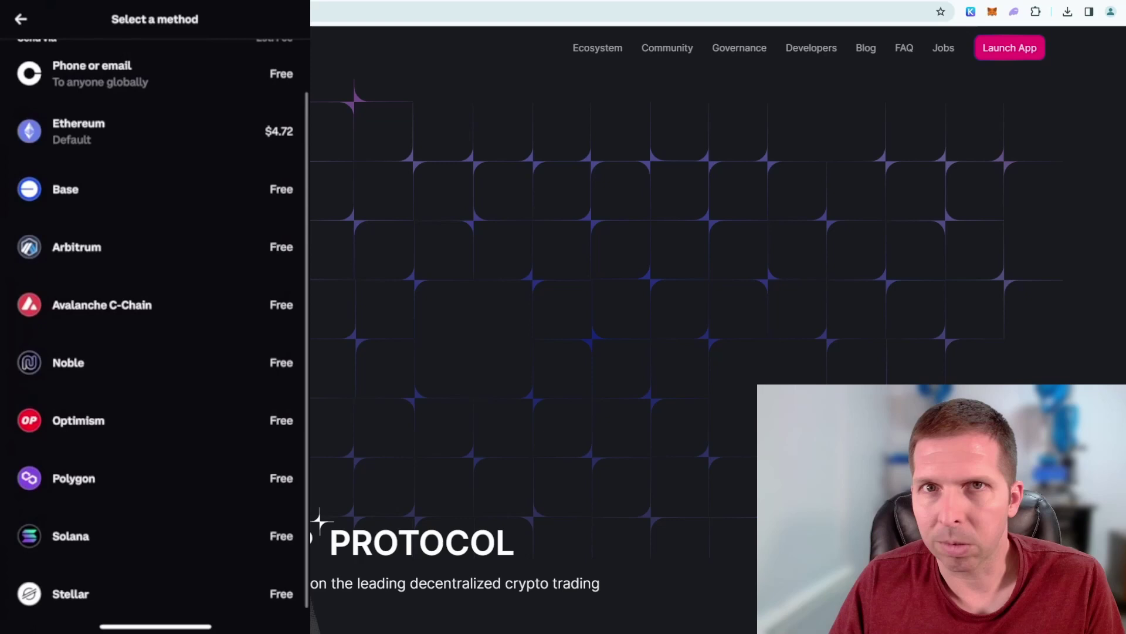
pyautogui.scroll(-1, 155, 351)
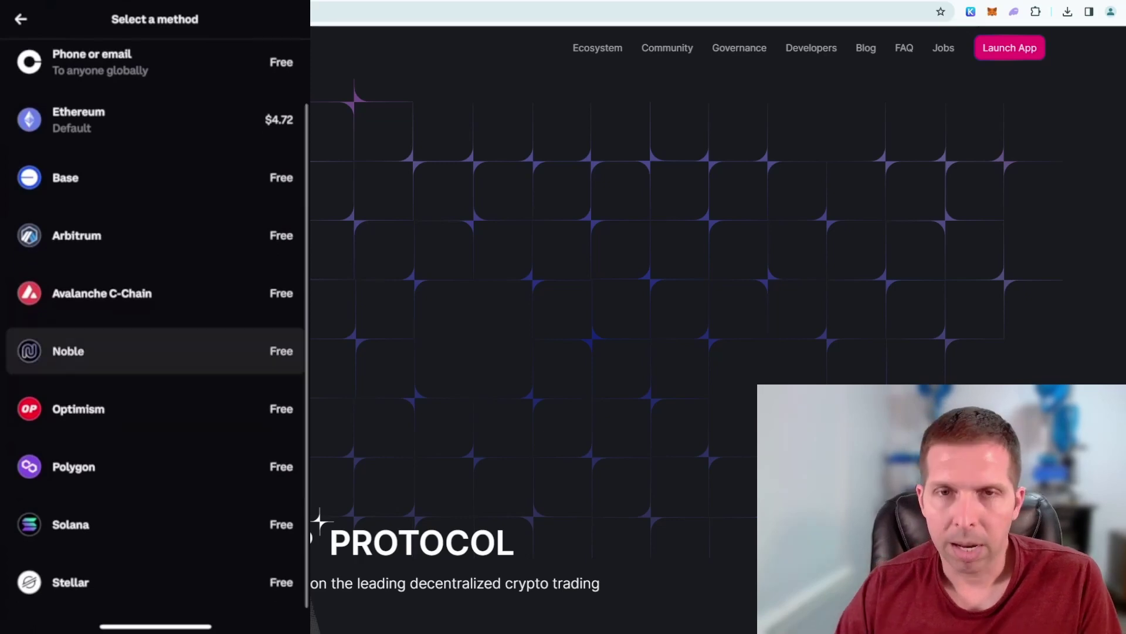
pyautogui.scroll(1, 155, 335)
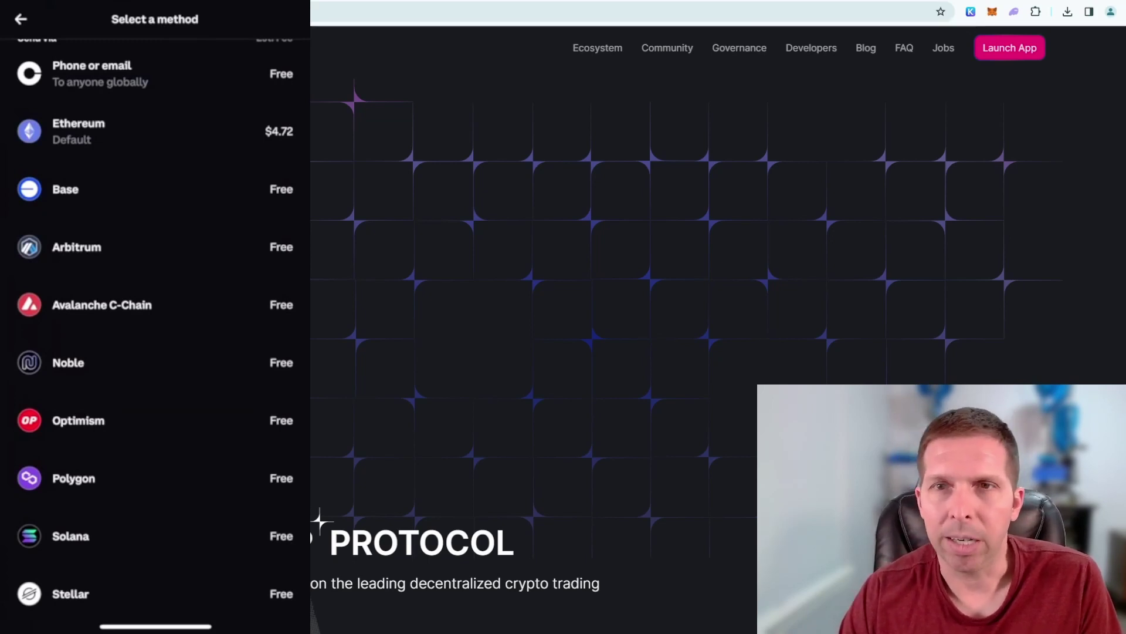
pyautogui.scroll(2, 155, 334)
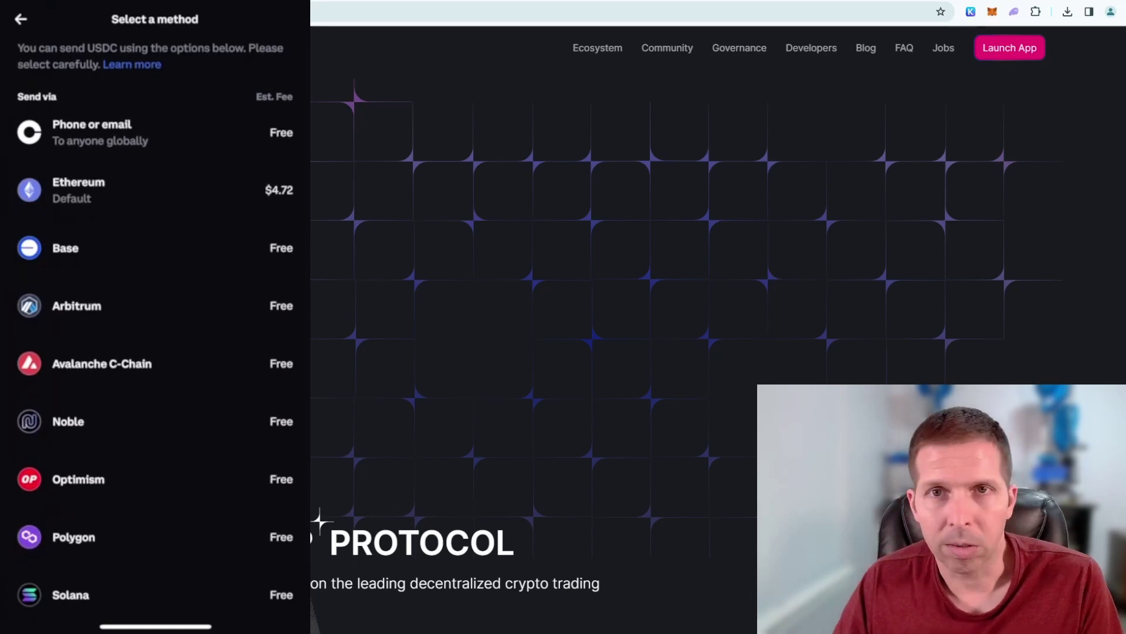
pyautogui.scroll(-2, 155, 334)
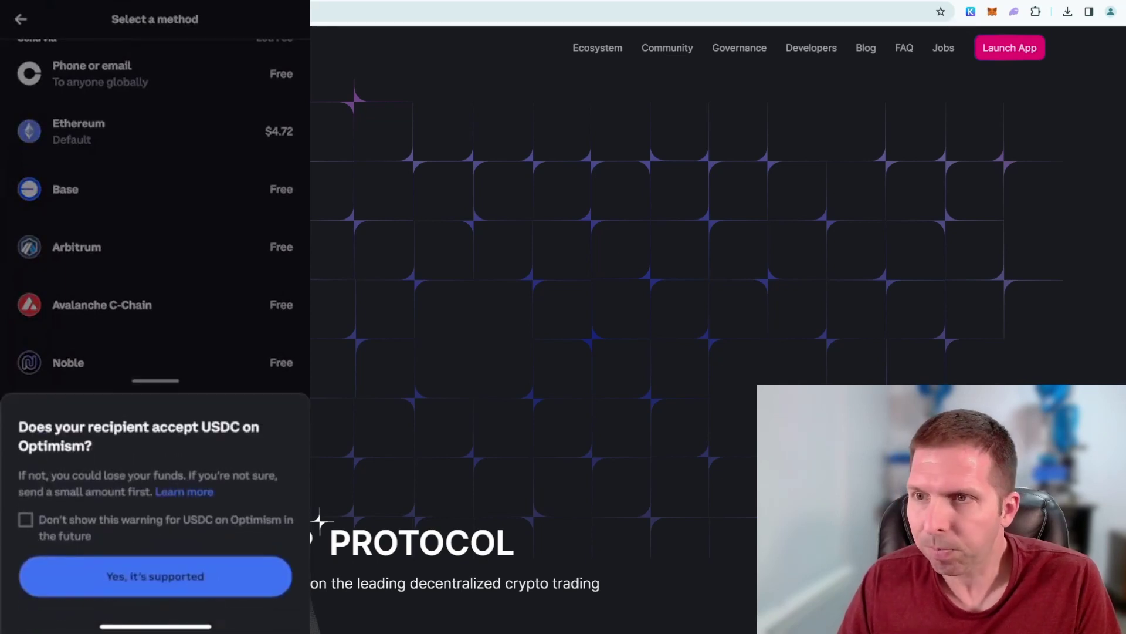
# Silence the Optimism warning, paste the recipient 0x address, and preview the 10 USDC transfer
pyautogui.click(26, 520)
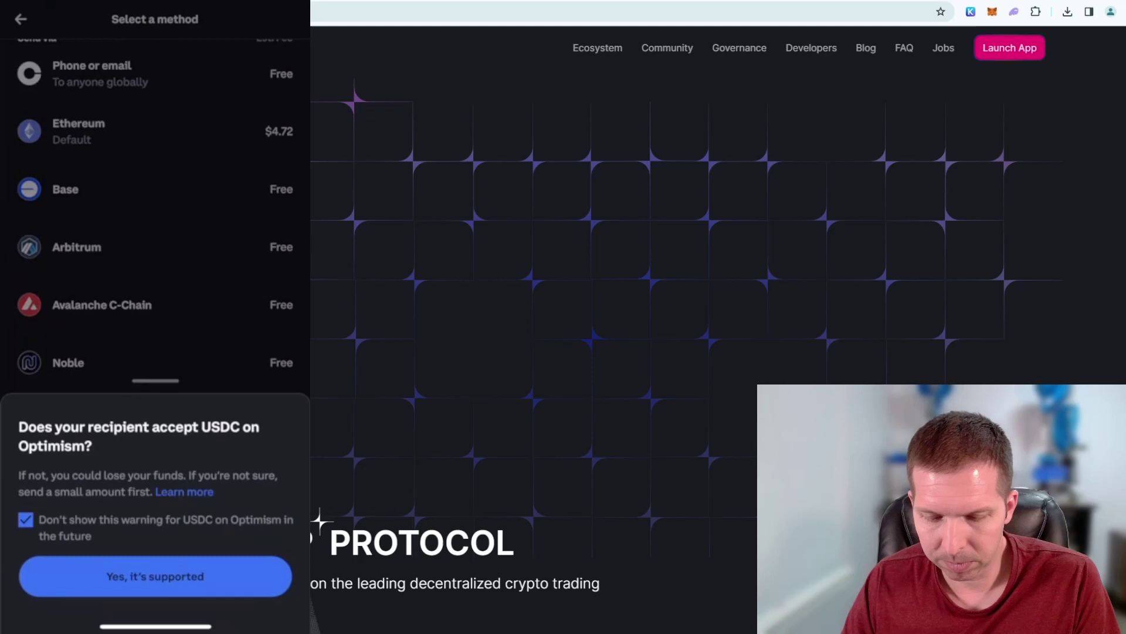
pyautogui.click(155, 576)
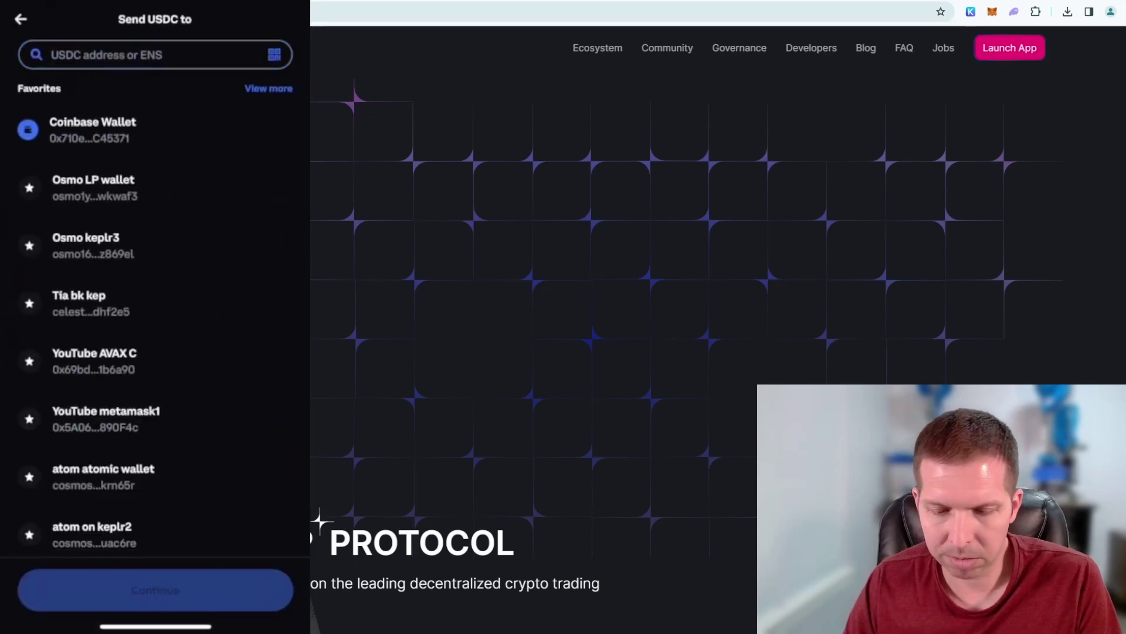
pyautogui.hotkey('ctrl', 'v')
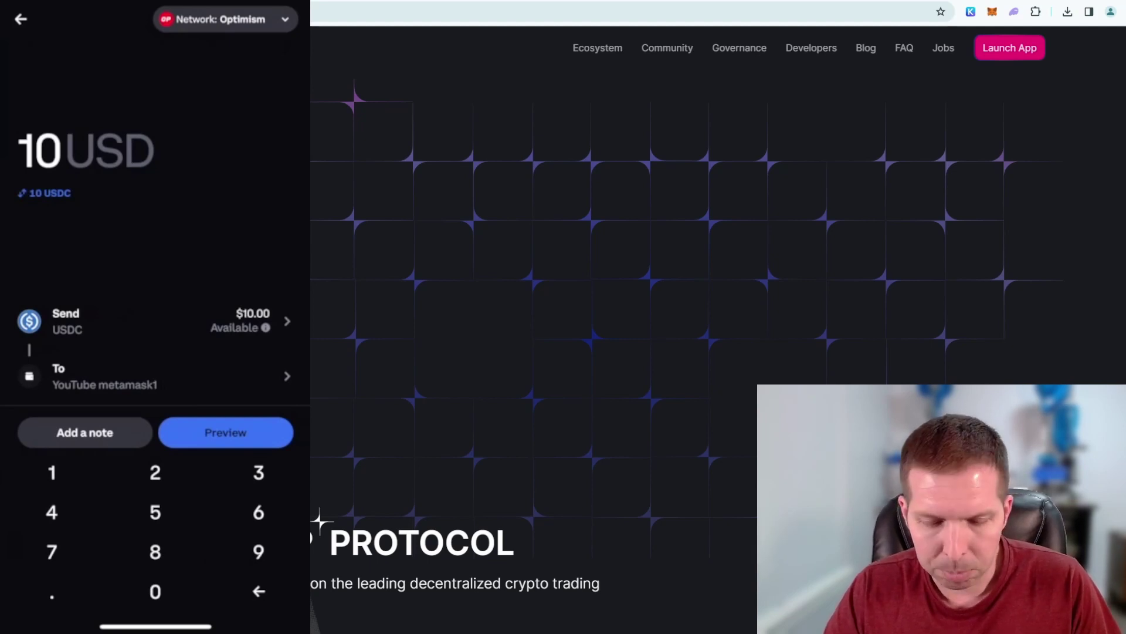
pyautogui.click(226, 432)
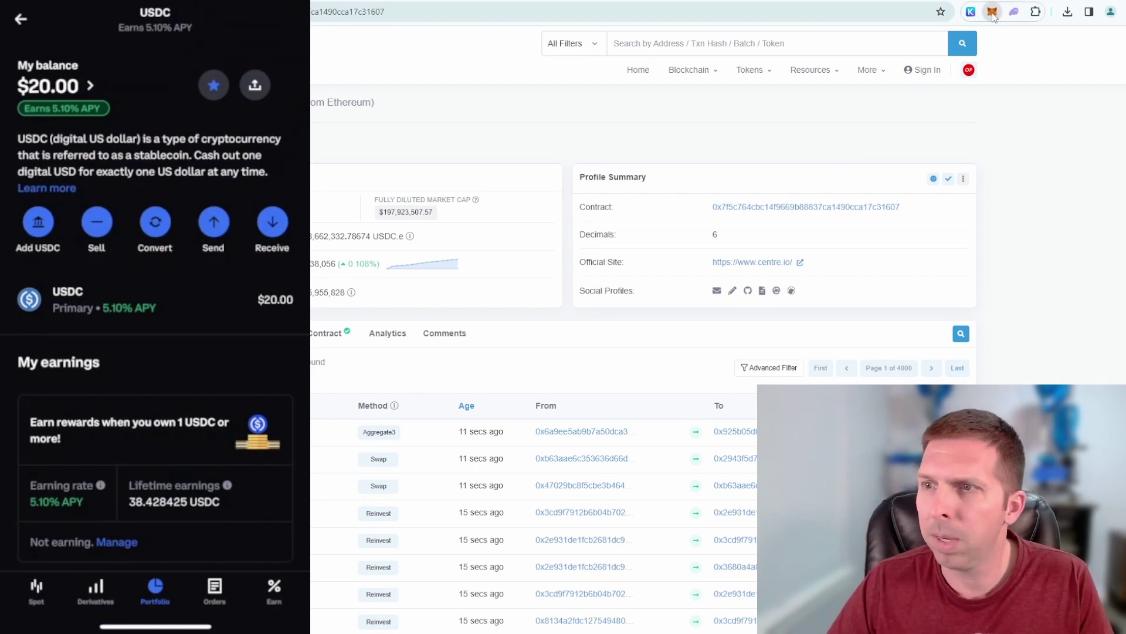
# Check that MetaMask lists about $9.99 of USDC beside ETH, WBTC and OP, then close it
pyautogui.click(993, 13)
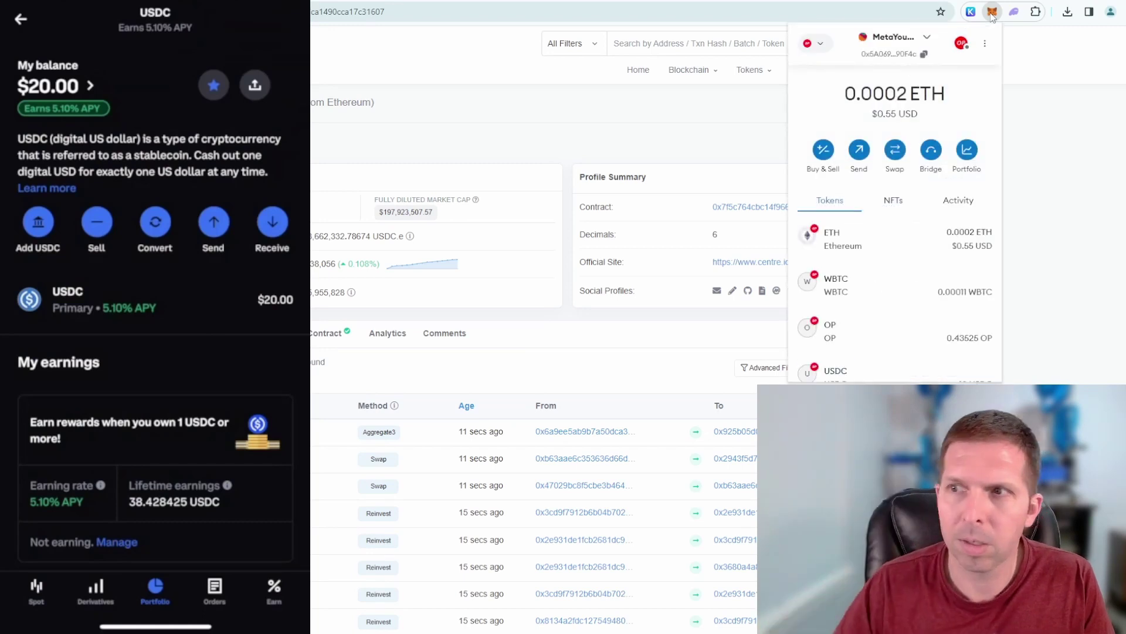
pyautogui.scroll(-2, 911, 225)
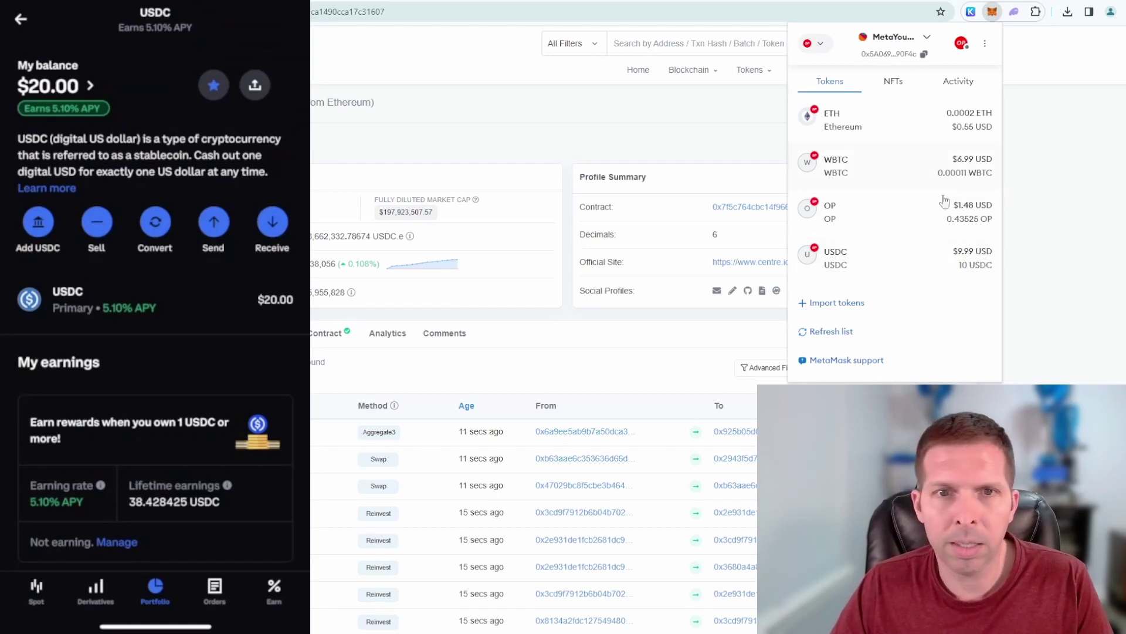
pyautogui.scroll(2, 912, 244)
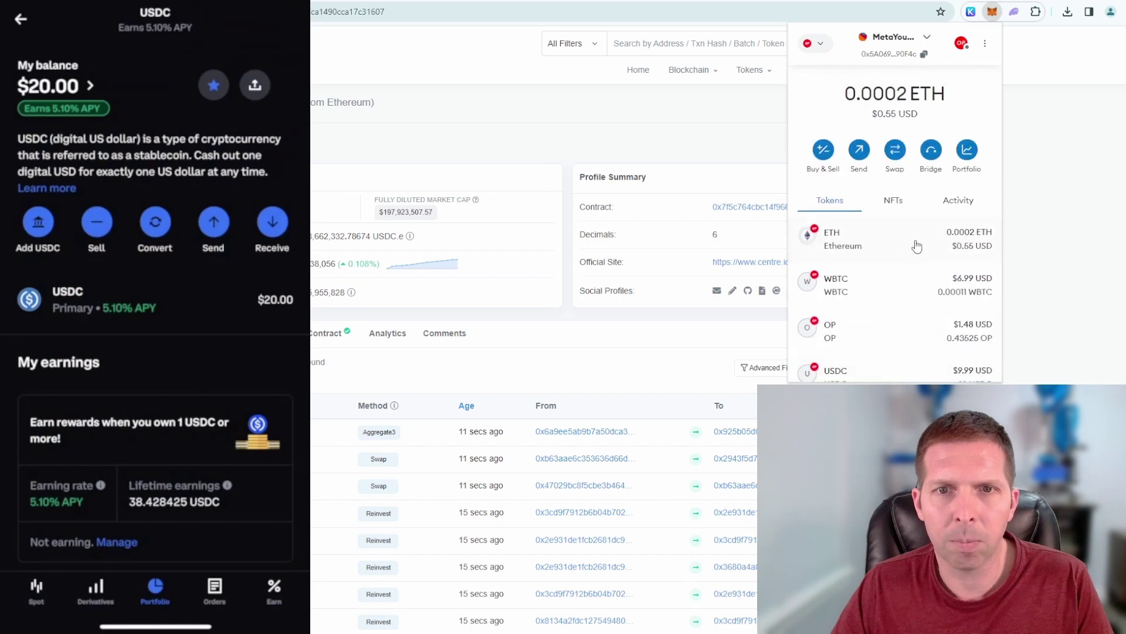
pyautogui.scroll(-2, 953, 240)
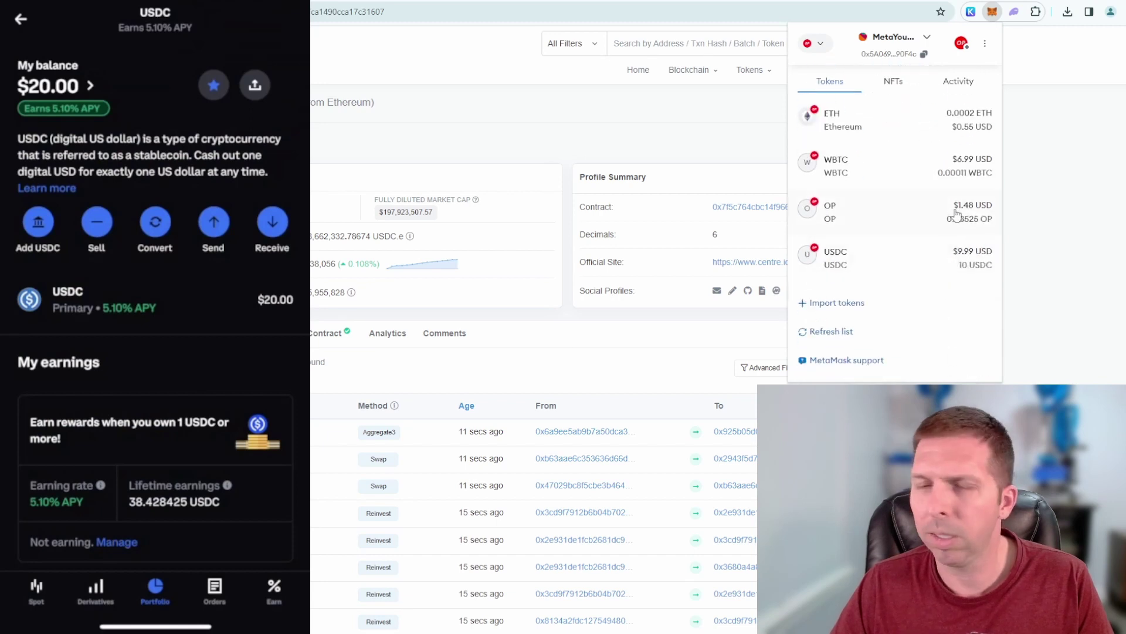
pyautogui.scroll(2, 956, 216)
pyautogui.scroll(-2, 924, 227)
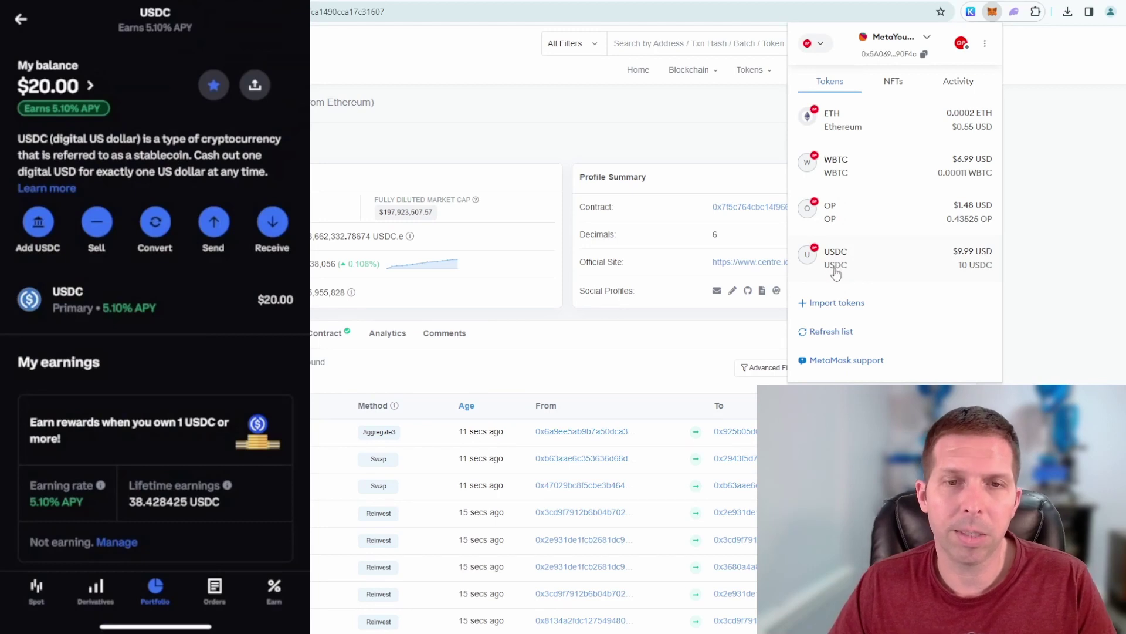
pyautogui.click(1058, 162)
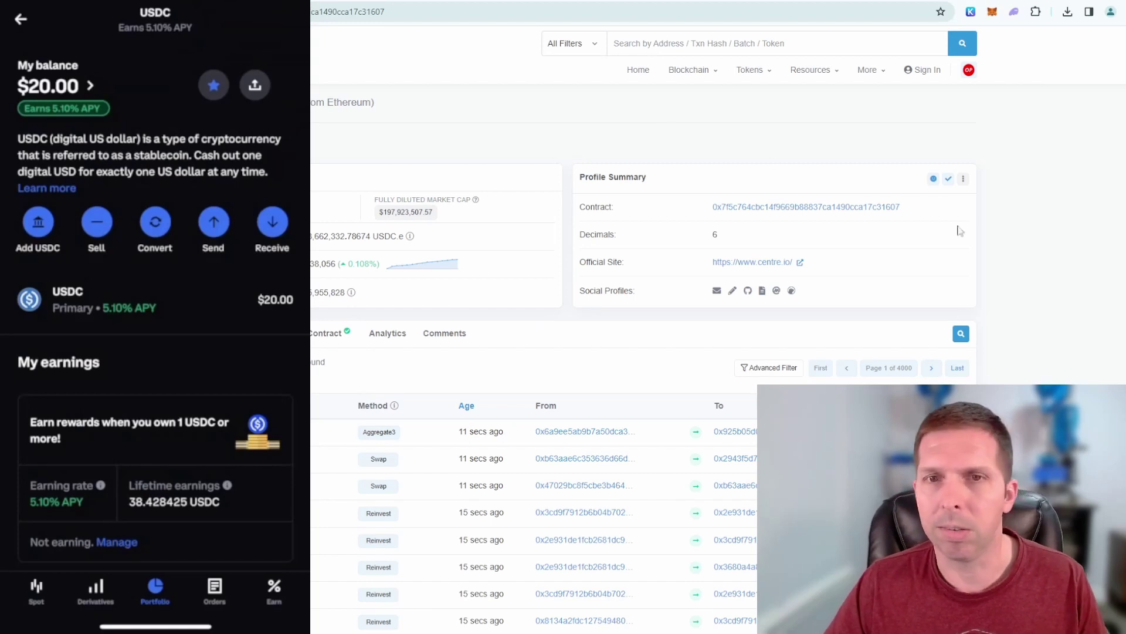
# Copy the USDC contract address from the explorer and paste it into MetaMask's custom token import
pyautogui.click(910, 209)
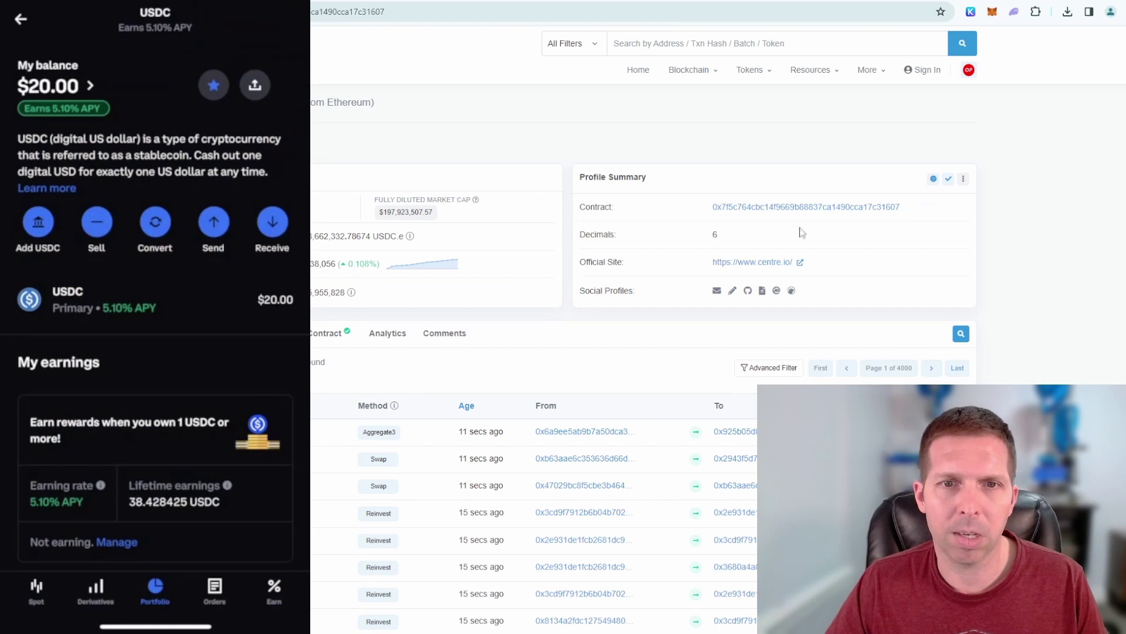
pyautogui.click(910, 209)
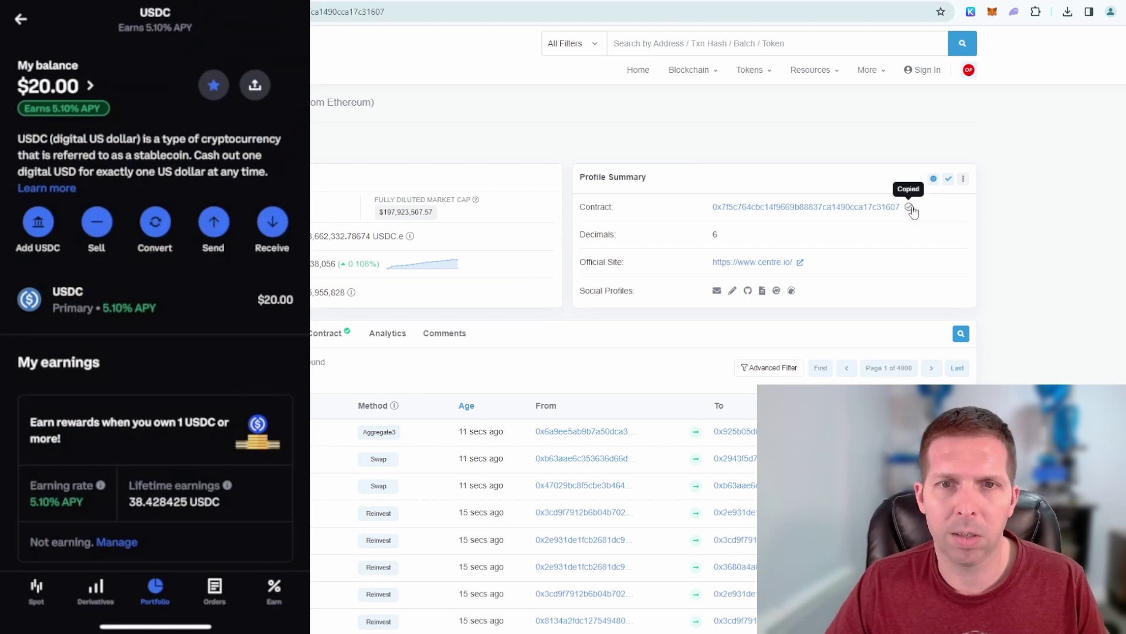
pyautogui.click(993, 16)
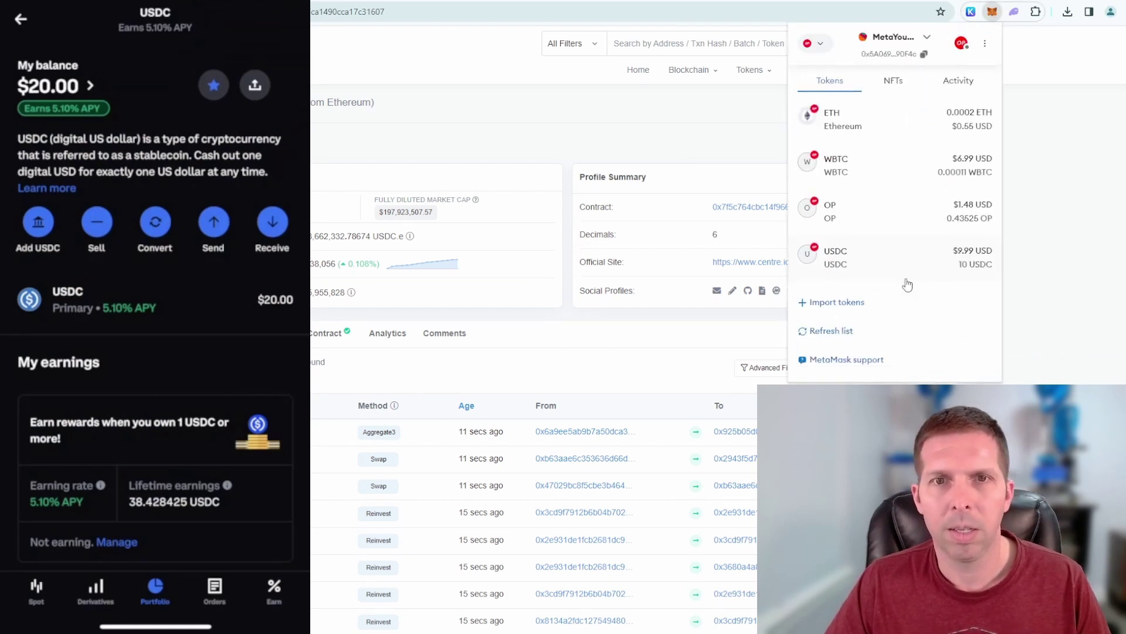
pyautogui.click(854, 303)
pyautogui.click(864, 217)
pyautogui.hotkey('ctrl', 'v')
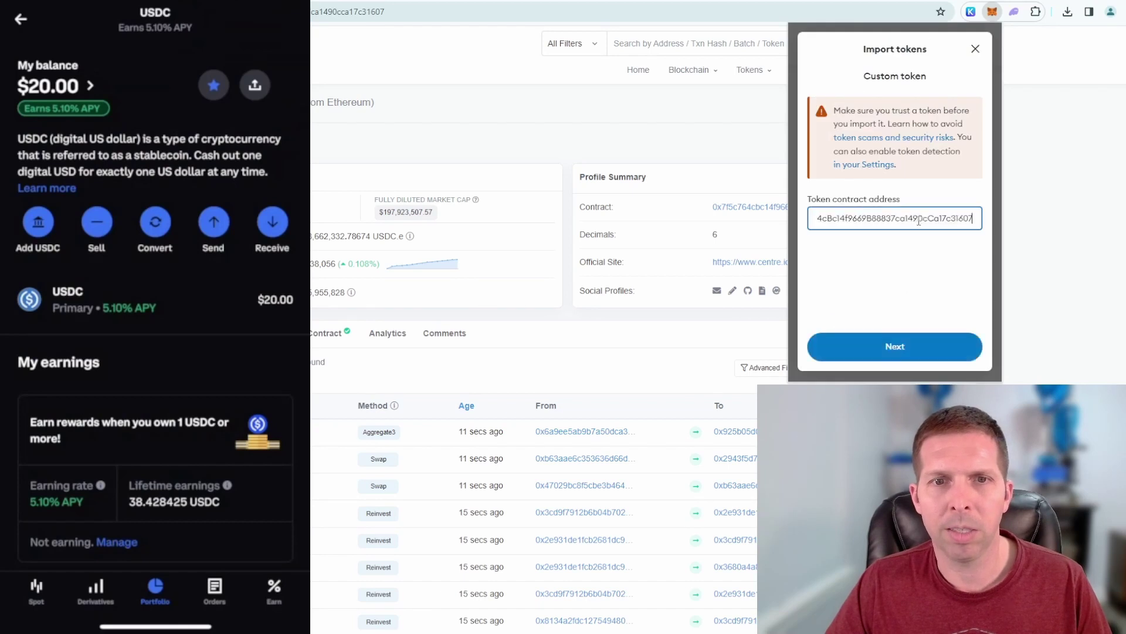
pyautogui.scroll(-1, 923, 300)
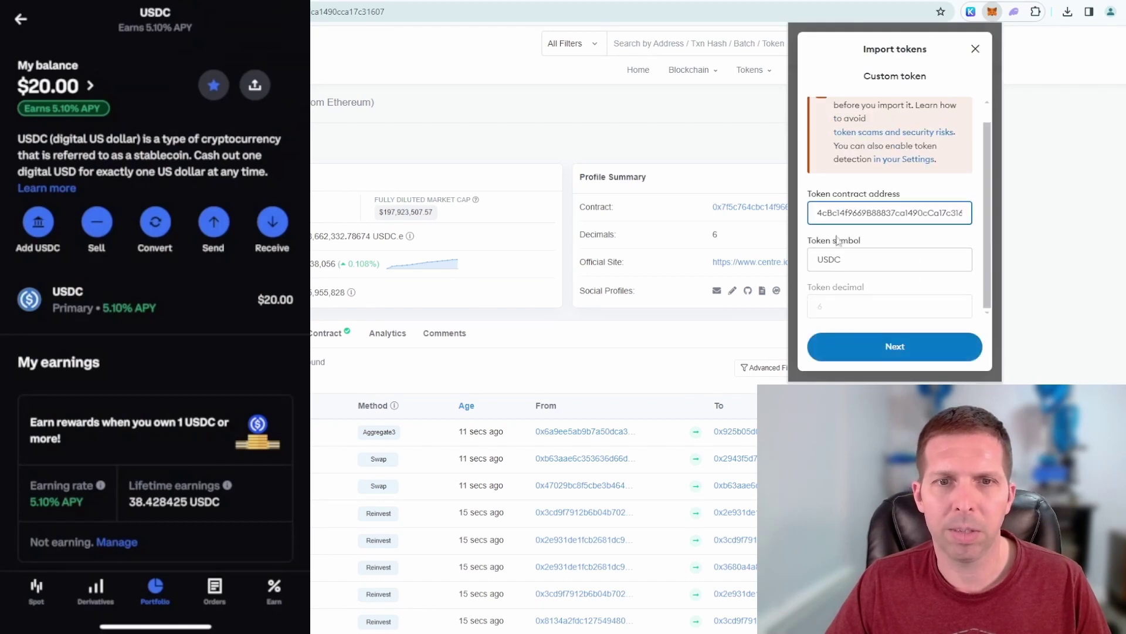
# Import the USDC token into MetaMask and close the wallet panel
pyautogui.click(884, 345)
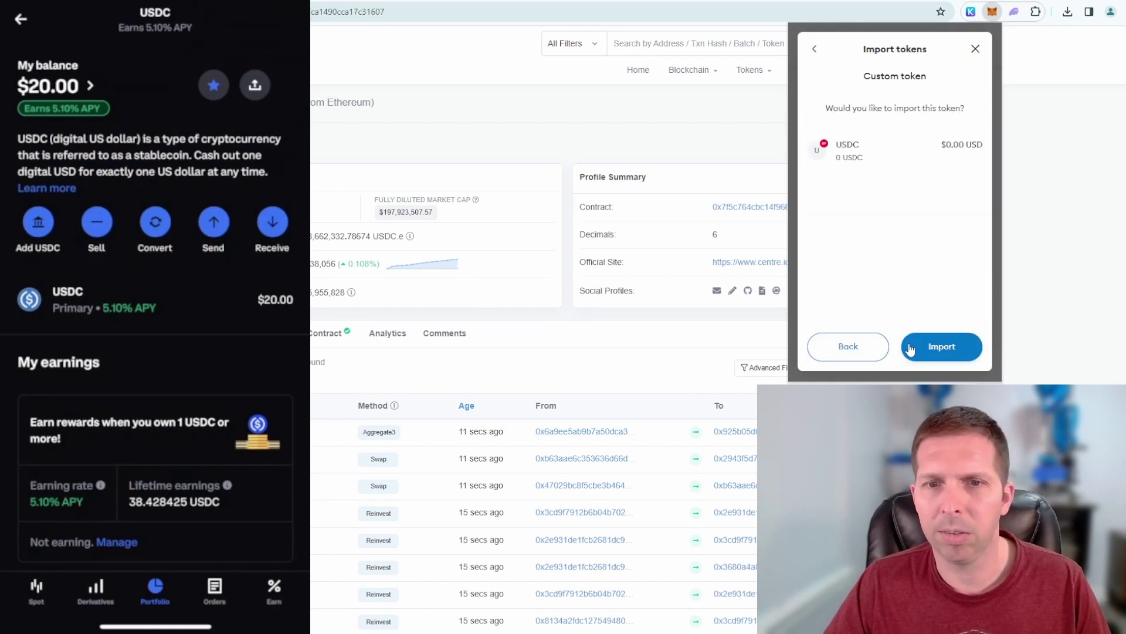
pyautogui.click(941, 347)
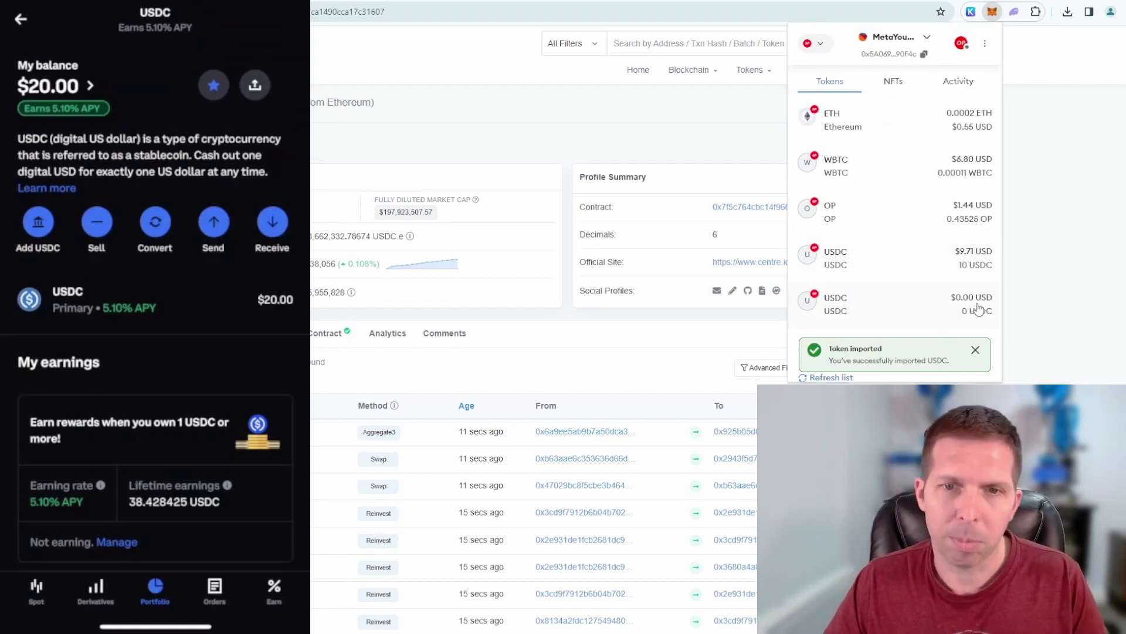
pyautogui.rightClick(983, 310)
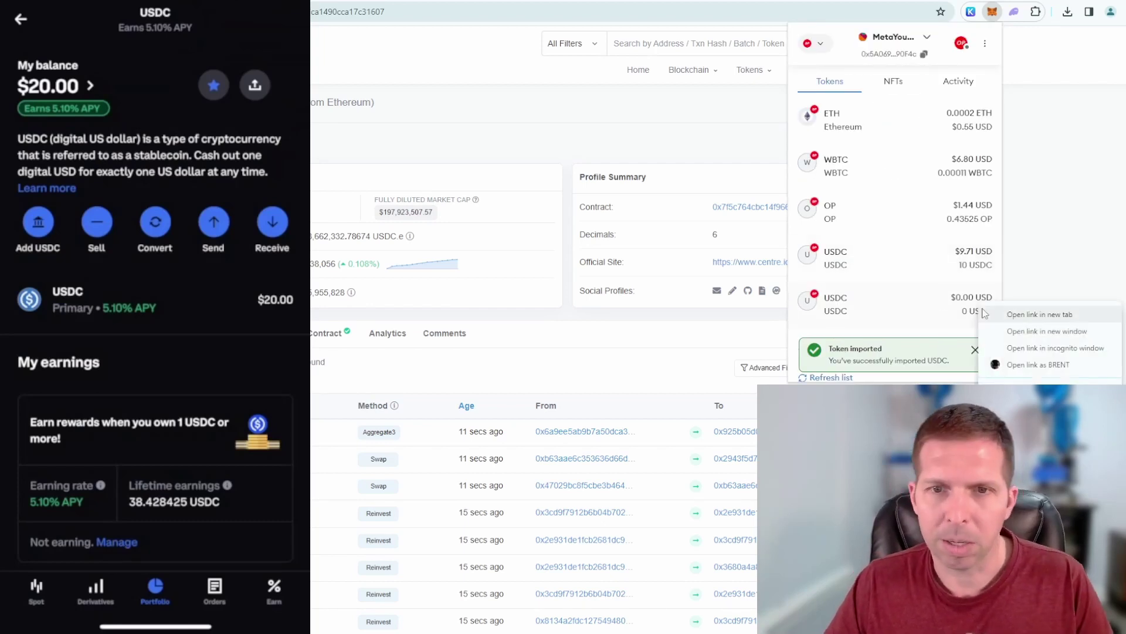
pyautogui.click(1039, 253)
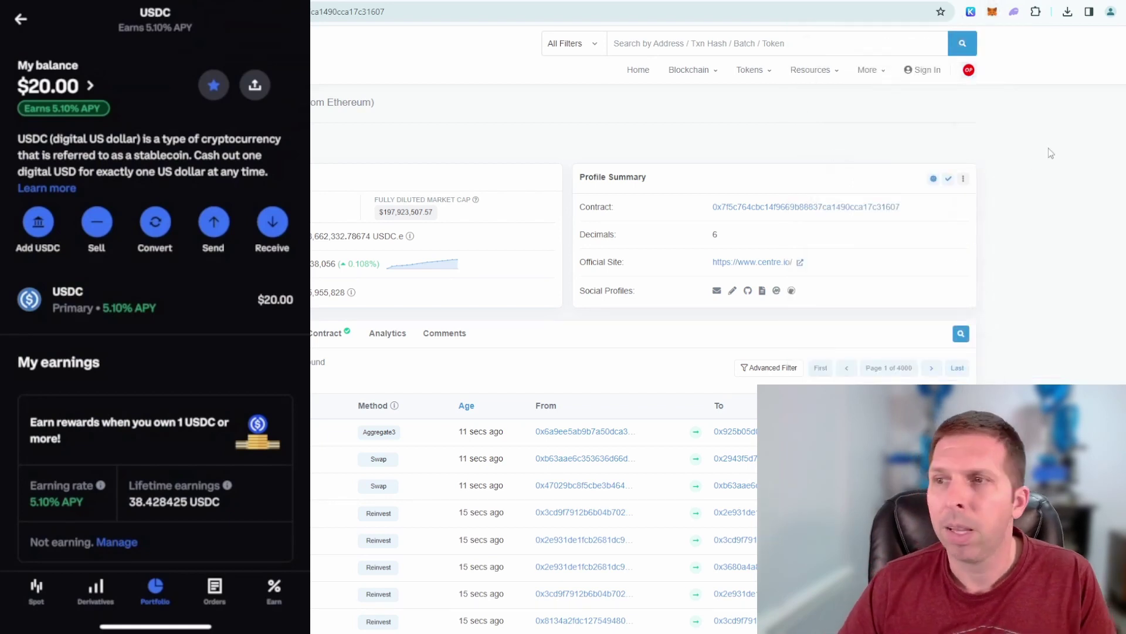